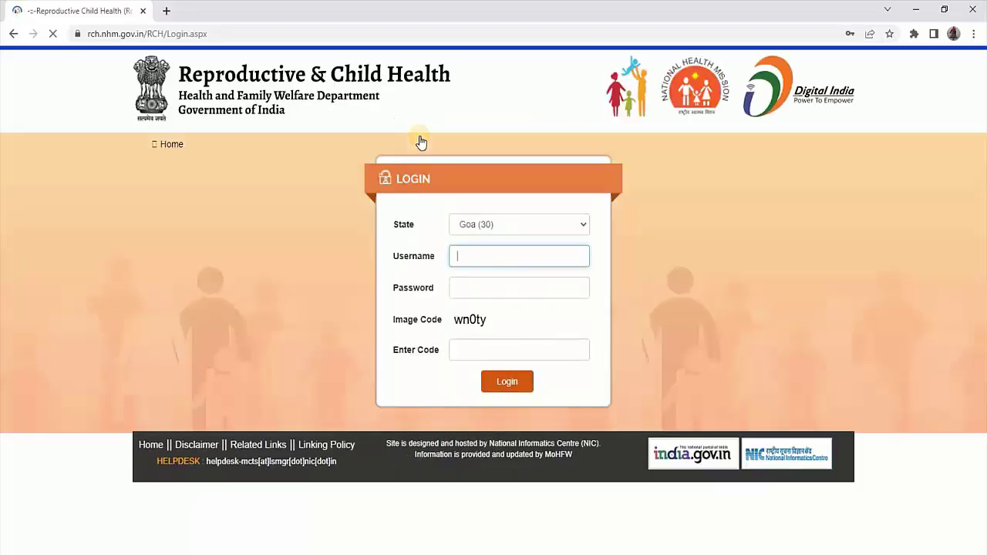
# Log in to the RCH Portal for Maharashtra (27) after entering the image verification code.
pyautogui.click(575, 228)
pyautogui.write('mah')
pyautogui.press('Return')
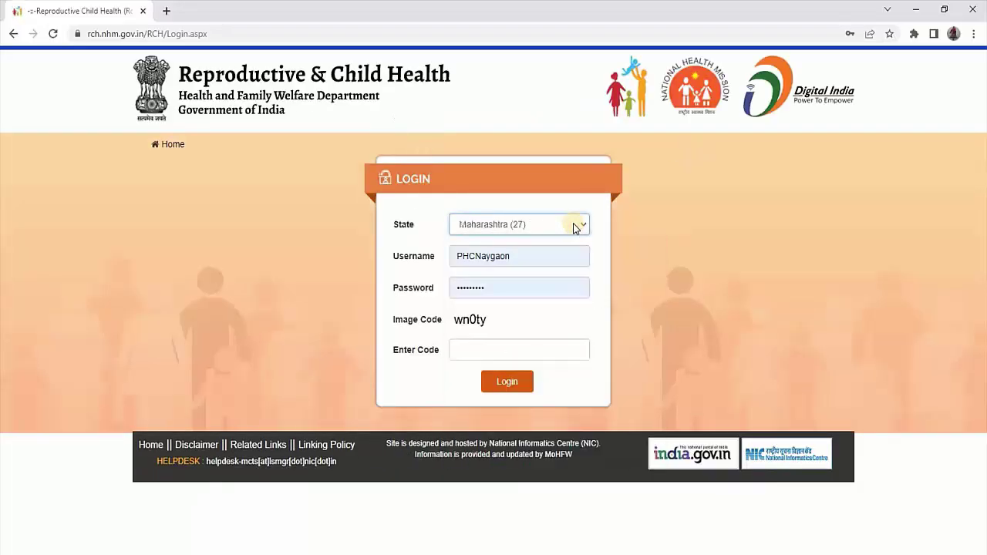
pyautogui.click(553, 349)
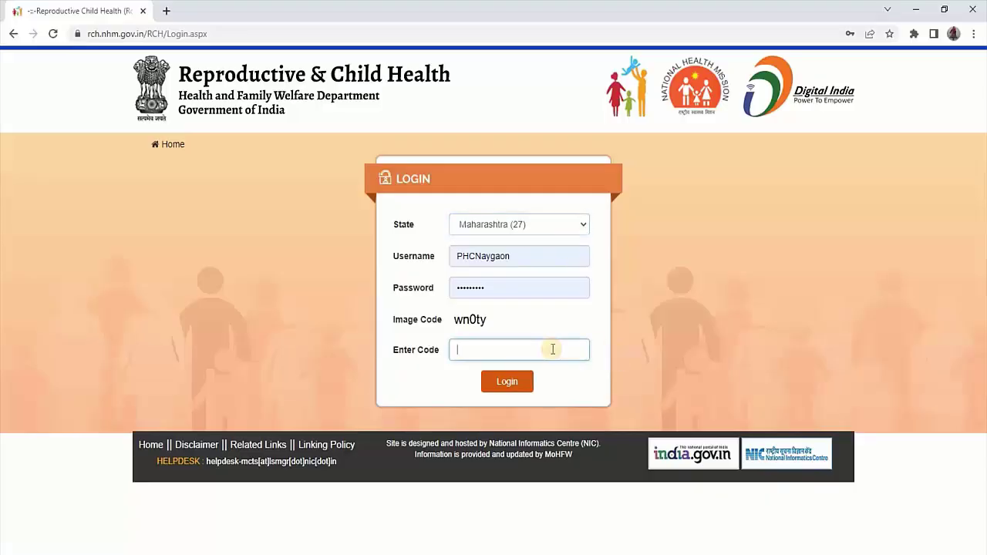
pyautogui.click(510, 381)
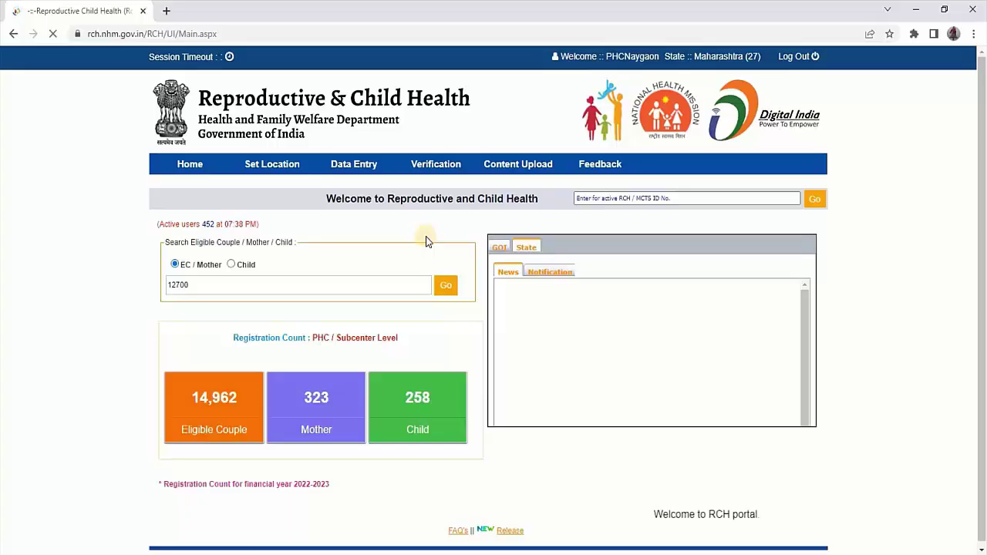
# Go to the Data Entry page and scroll down to the ABHA Number Mapping tile.
pyautogui.click(355, 166)
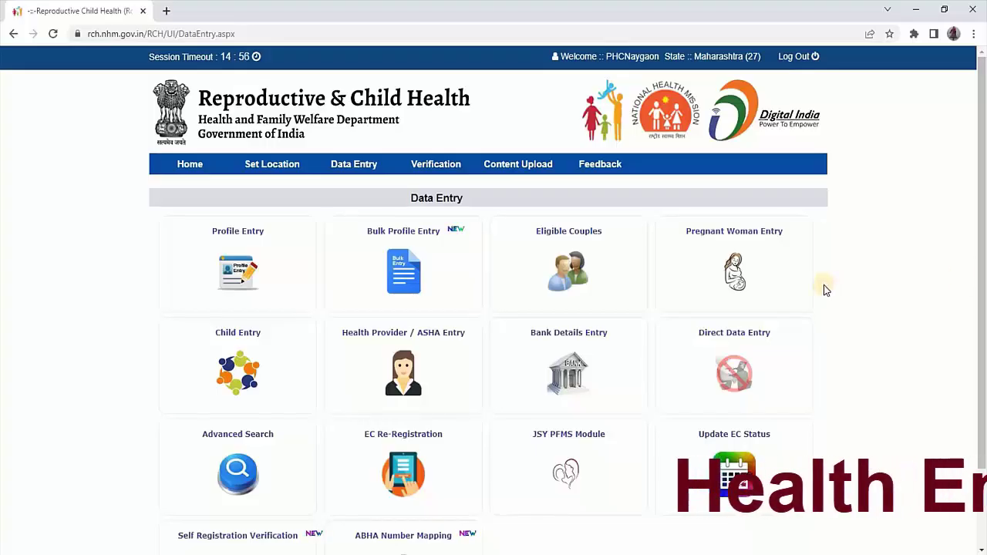
pyautogui.scroll(-2, 837, 290)
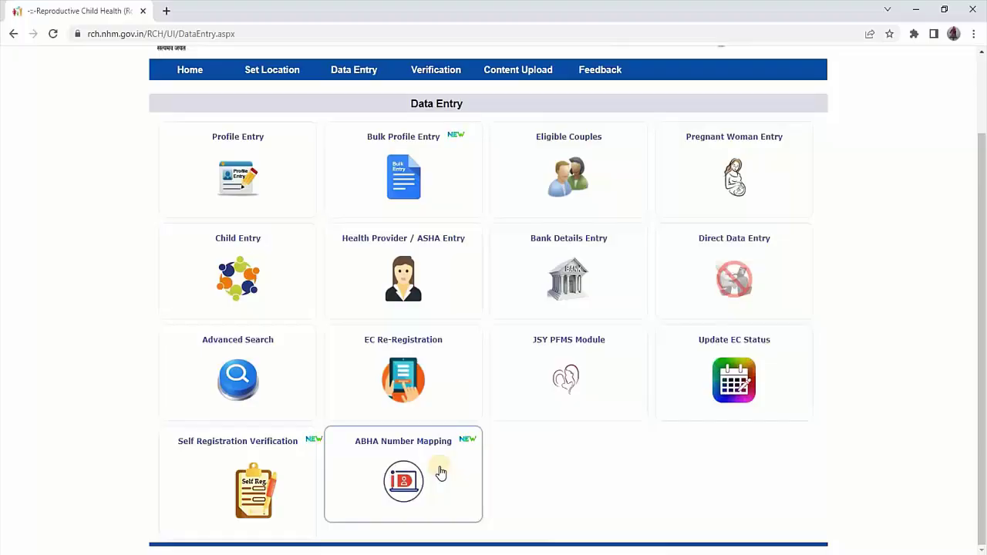
# Set the ABHA Number Mapping hierarchy to subcentre Naigaon (2586) and village Naigaon (26046).
pyautogui.click(441, 473)
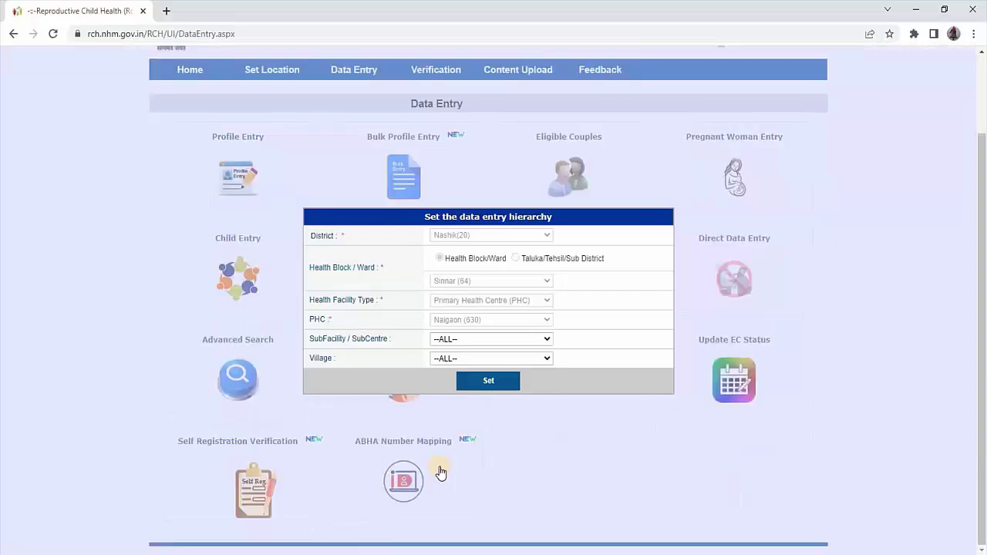
pyautogui.click(513, 339)
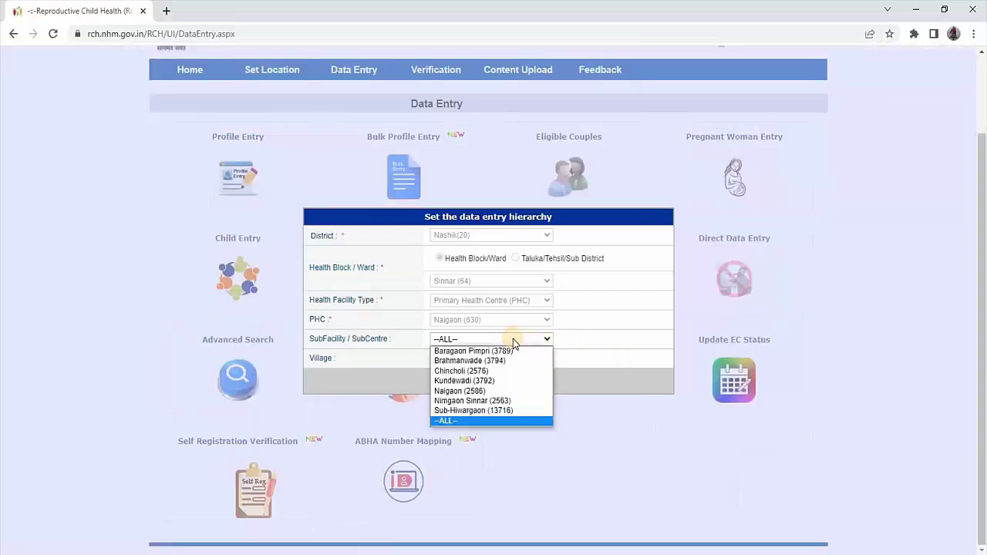
pyautogui.click(478, 390)
pyautogui.click(477, 360)
pyautogui.click(477, 362)
pyautogui.click(477, 361)
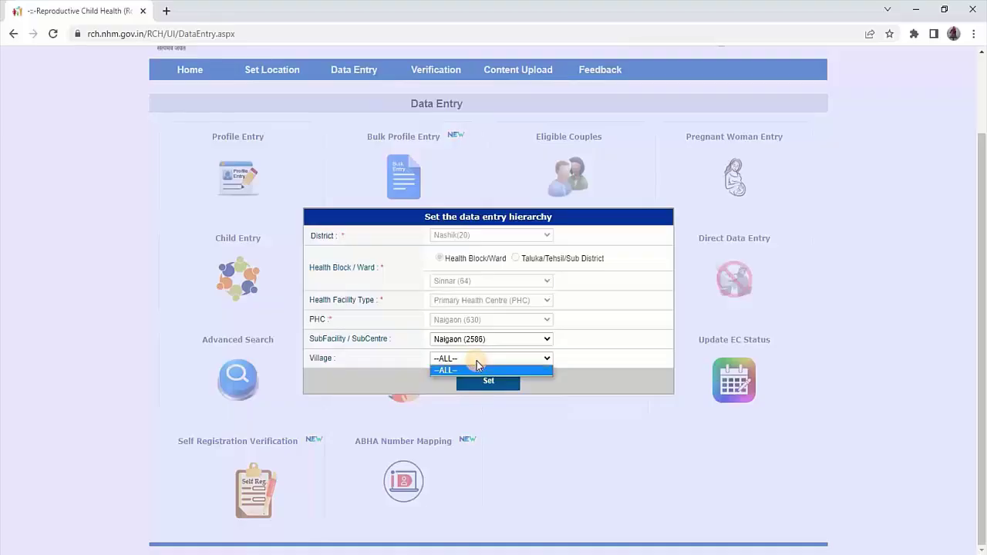
pyautogui.click(480, 362)
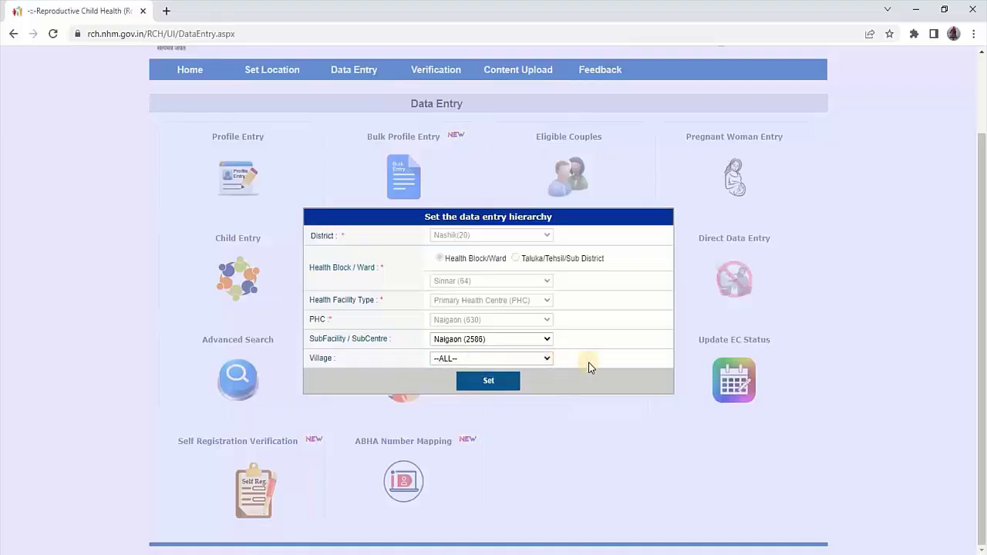
pyautogui.click(546, 359)
pyautogui.click(474, 381)
pyautogui.click(481, 382)
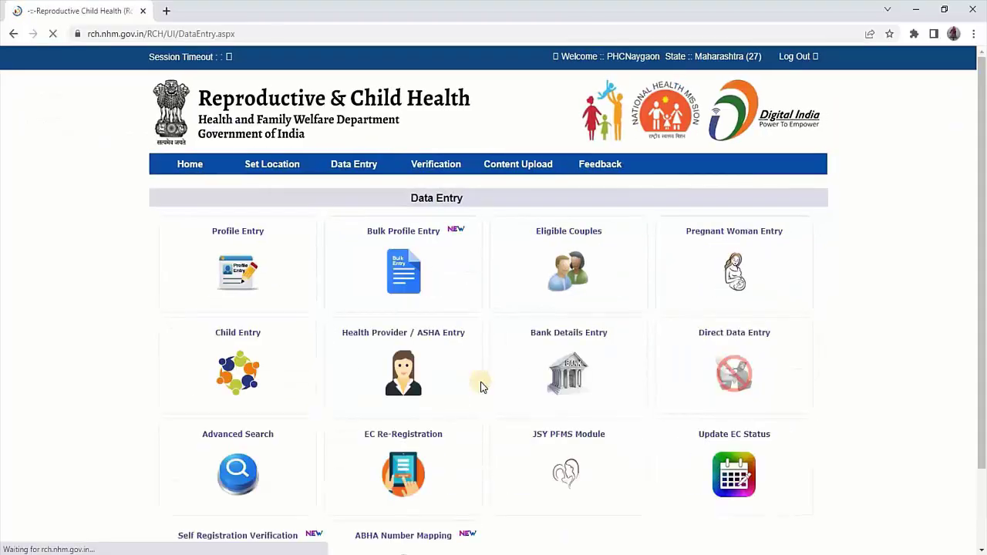
# Open ABHA Number Mapping and set Search By to Search By ID.
pyautogui.scroll(-1, 409, 470)
pyautogui.click(416, 476)
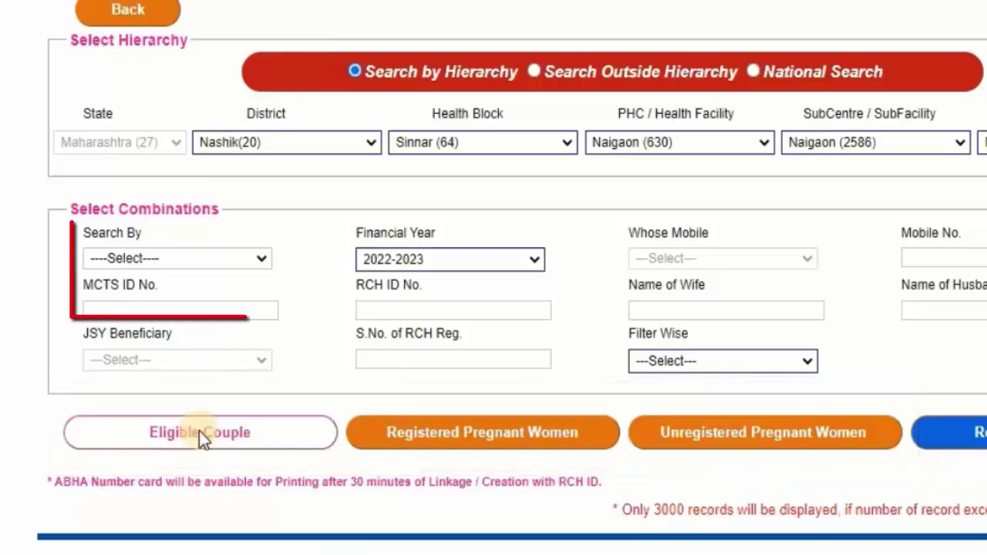
pyautogui.click(201, 258)
pyautogui.click(195, 294)
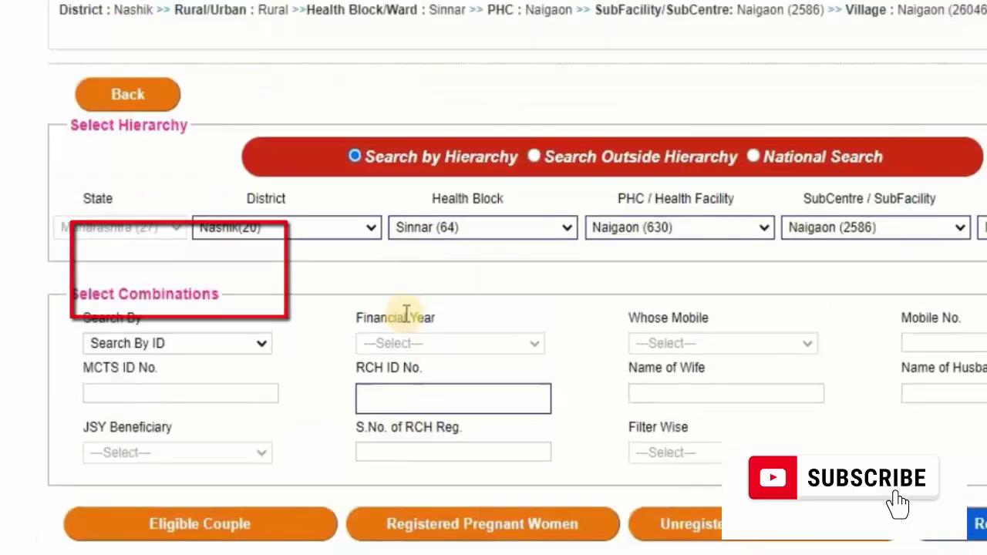
# Enter the RCH ID number and search the Eligible Couple records.
pyautogui.scroll(-1, 493, 293)
pyautogui.click(480, 313)
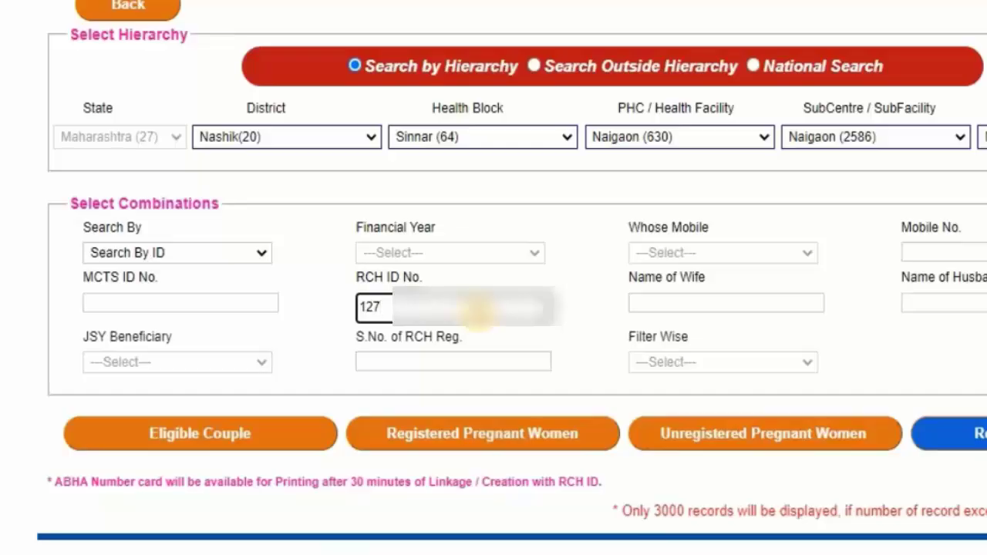
pyautogui.write('2')
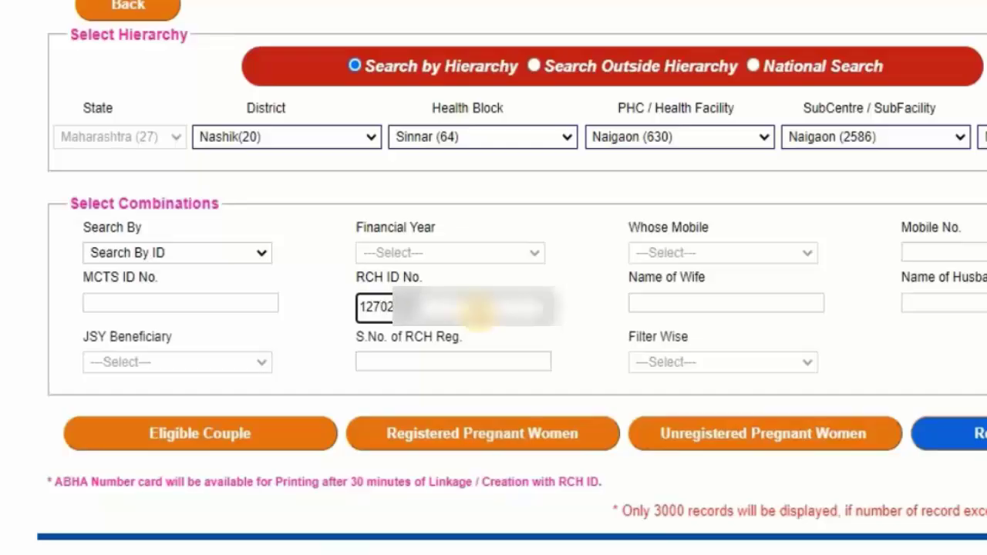
pyautogui.write('****')
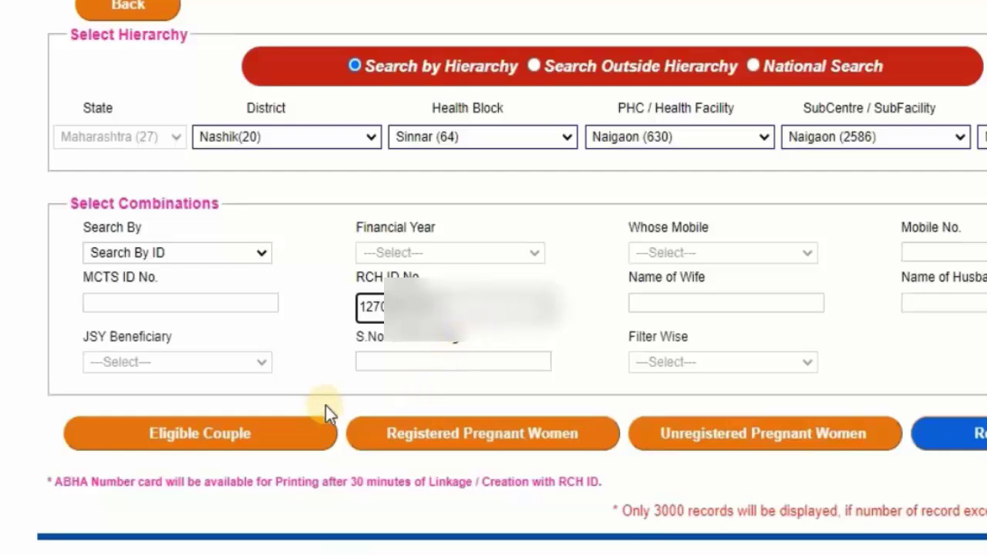
pyautogui.click(236, 434)
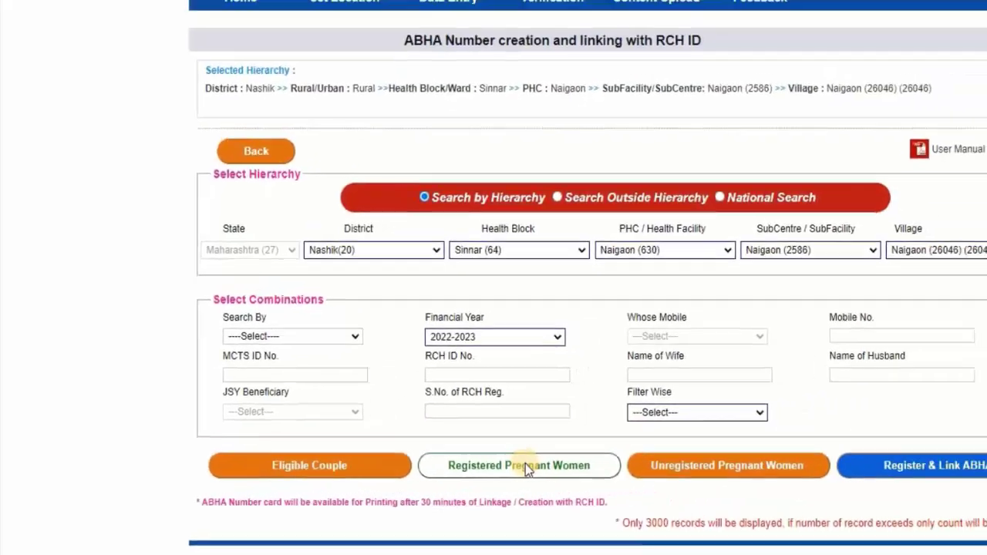
# List the registered pregnant women, scroll through the results and jump to the last page.
pyautogui.click(525, 467)
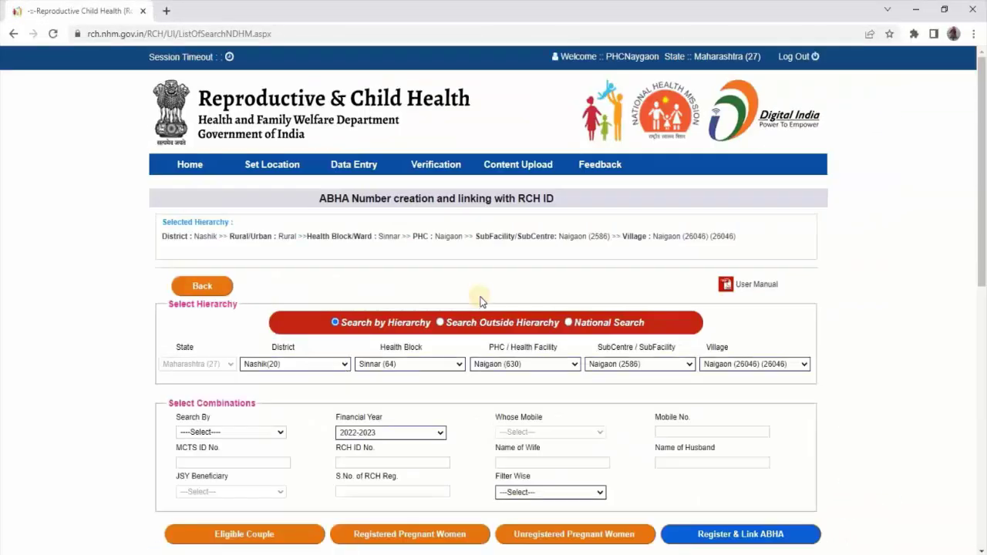
pyautogui.scroll(-6, 480, 301)
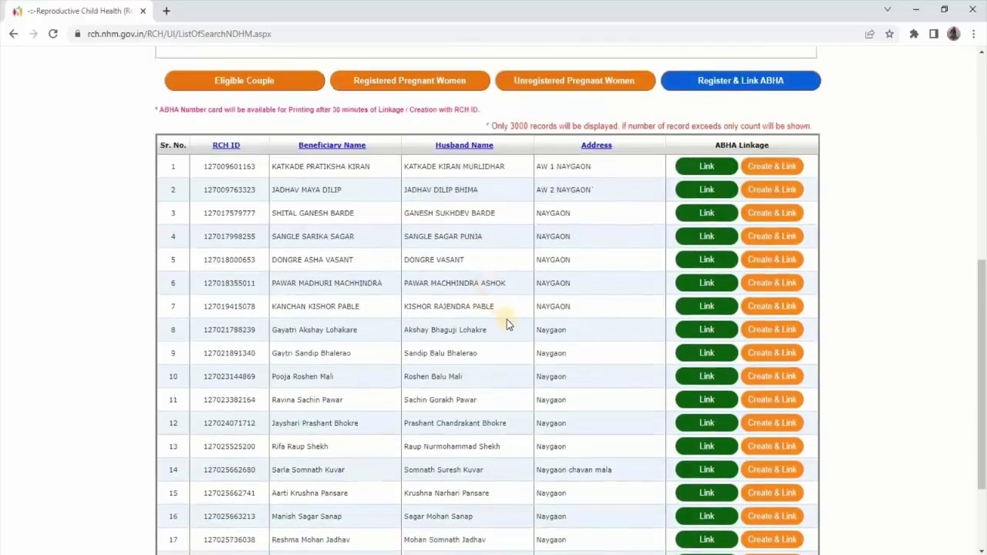
pyautogui.scroll(-3, 513, 329)
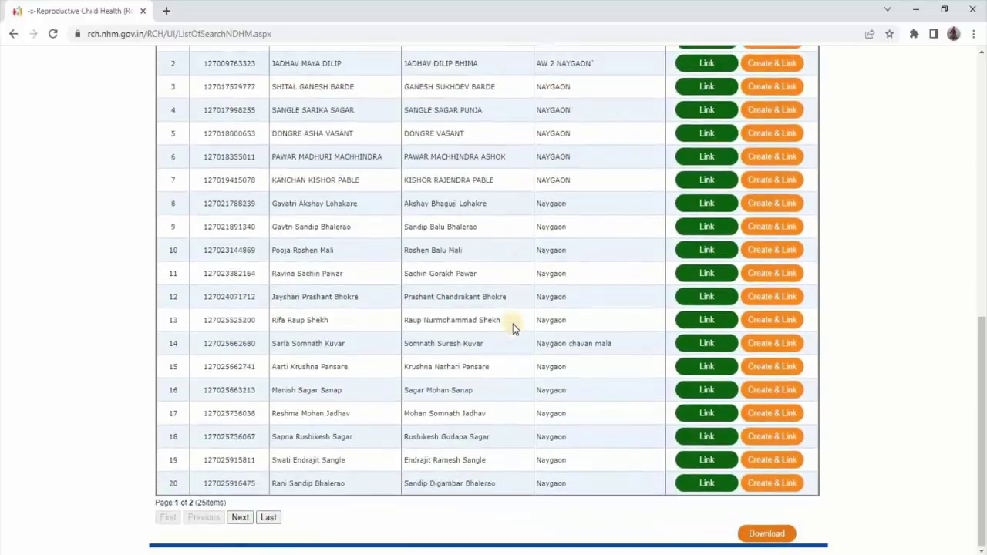
pyautogui.scroll(5, 513, 324)
pyautogui.scroll(-3, 513, 324)
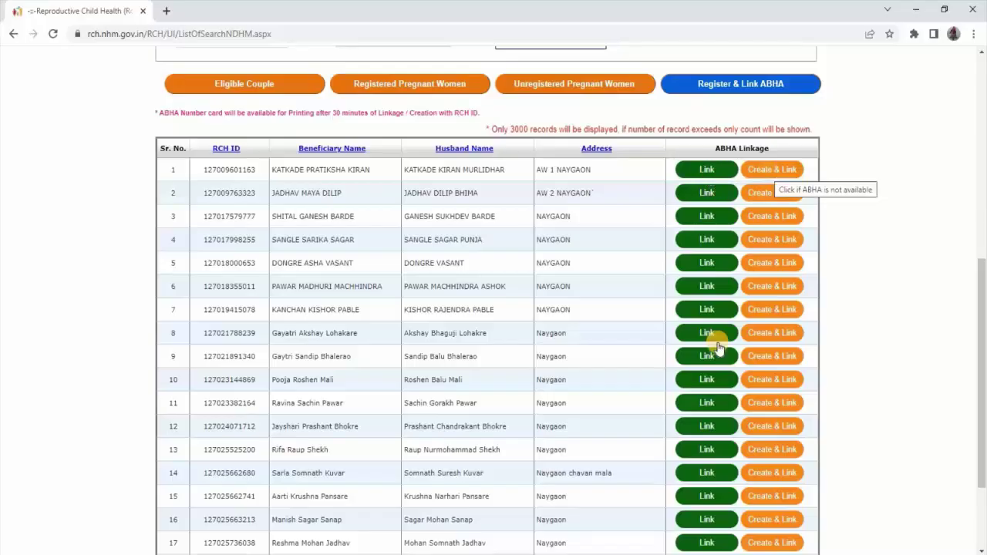
pyautogui.scroll(-2, 692, 323)
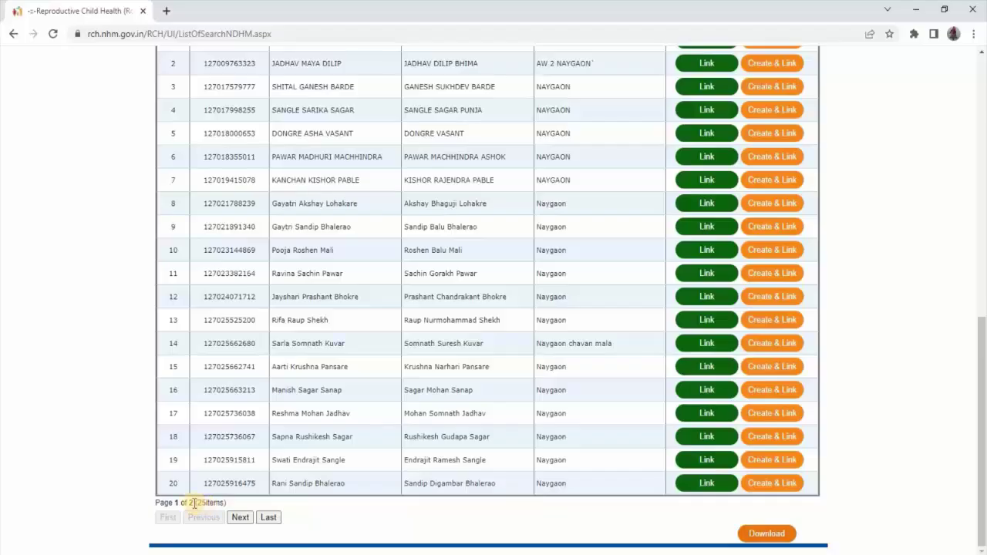
pyautogui.click(268, 521)
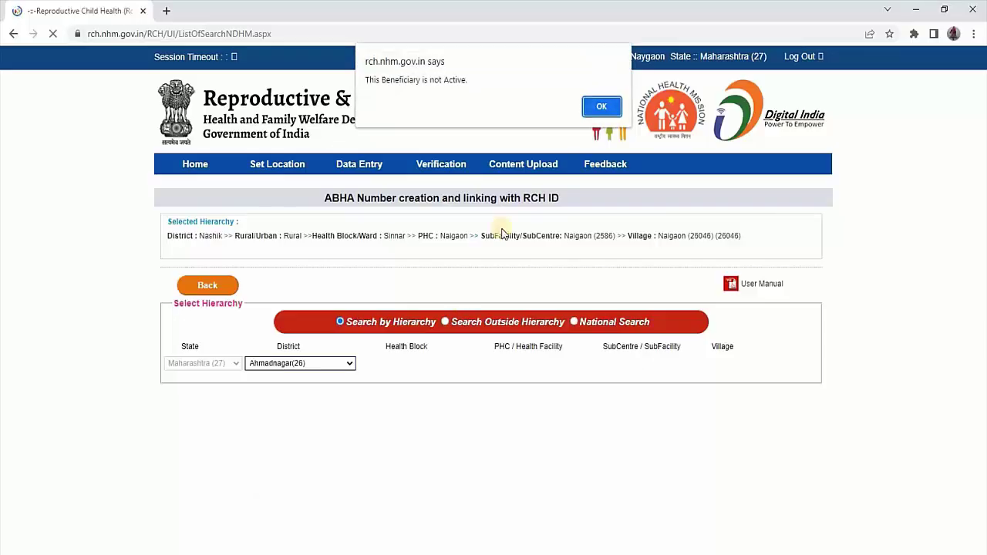
# Dismiss the 'This Beneficiary is not Active.' alert and open Register & Link ABHA.
pyautogui.click(602, 107)
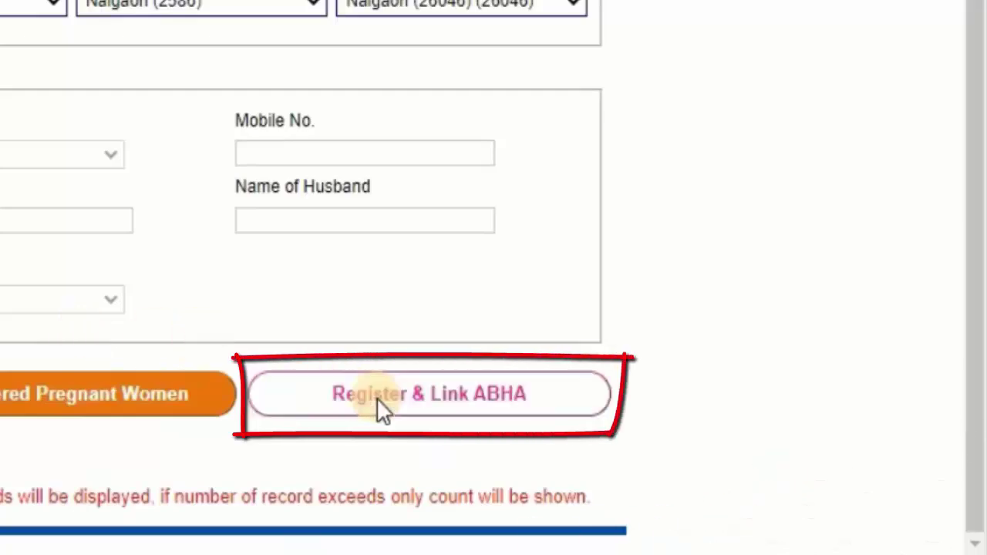
pyautogui.click(377, 398)
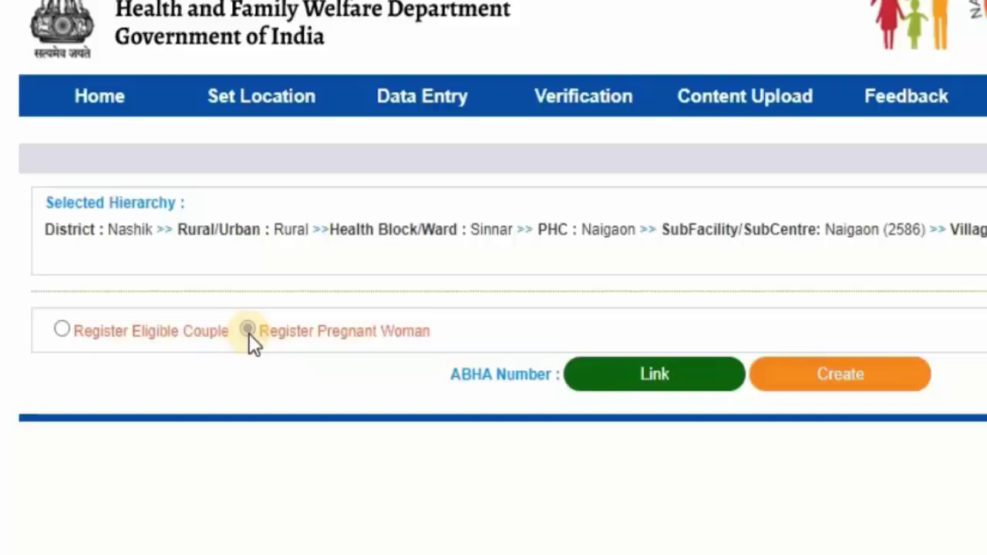
# Select Register Pregnant Woman, then switch the registration type to Register Eligible Couple.
pyautogui.click(248, 332)
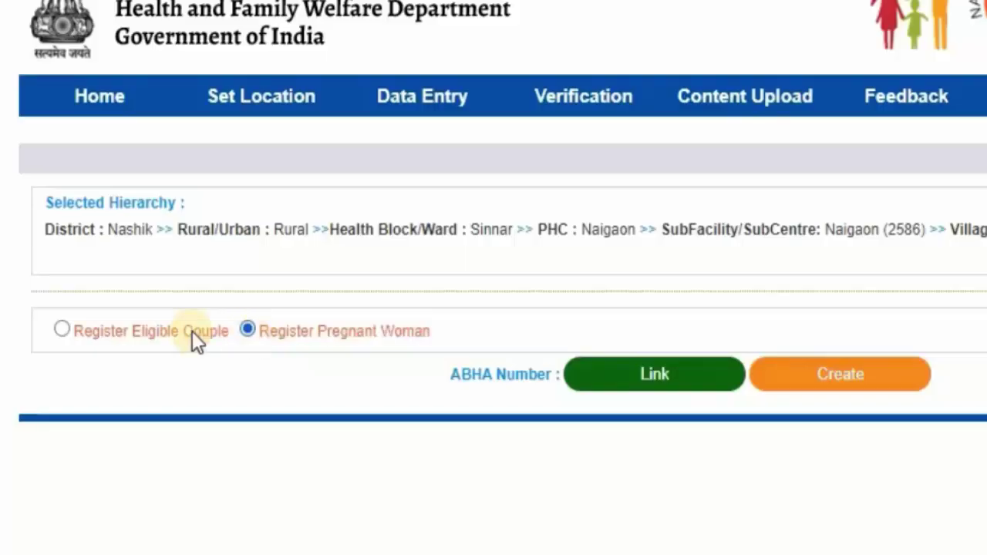
pyautogui.click(61, 331)
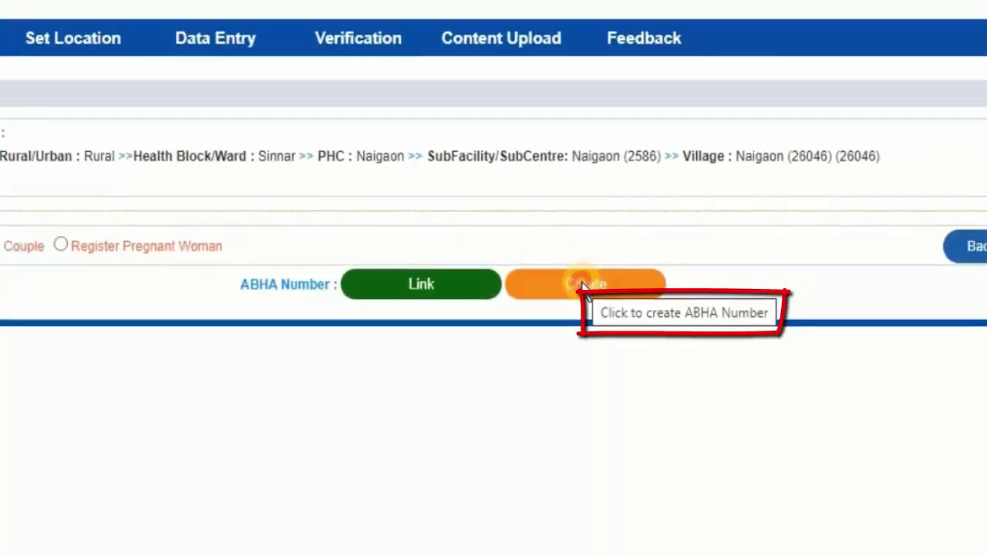
# Open the ABHA Number creation consent form from the Create button beside ABHA Number.
pyautogui.click(588, 279)
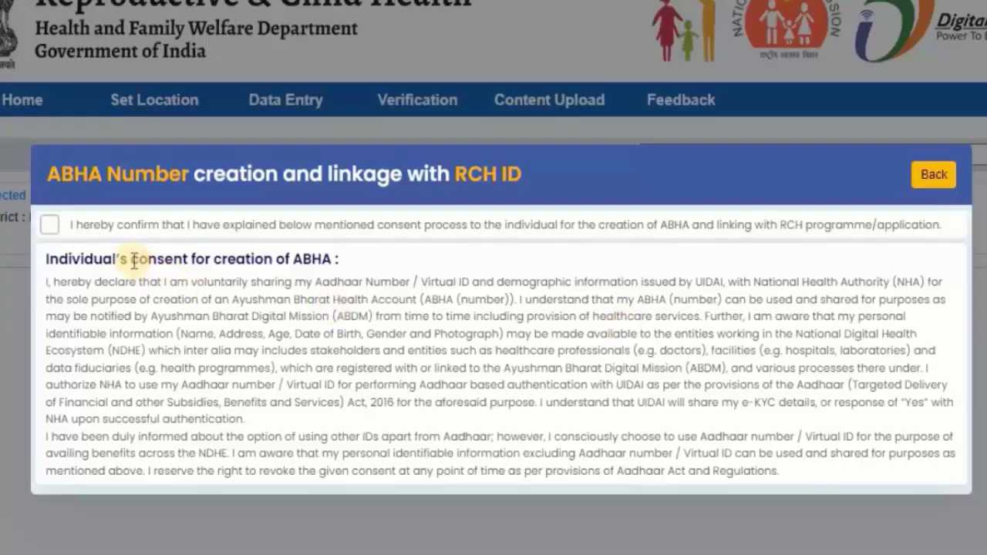
pyautogui.doubleClick(157, 258)
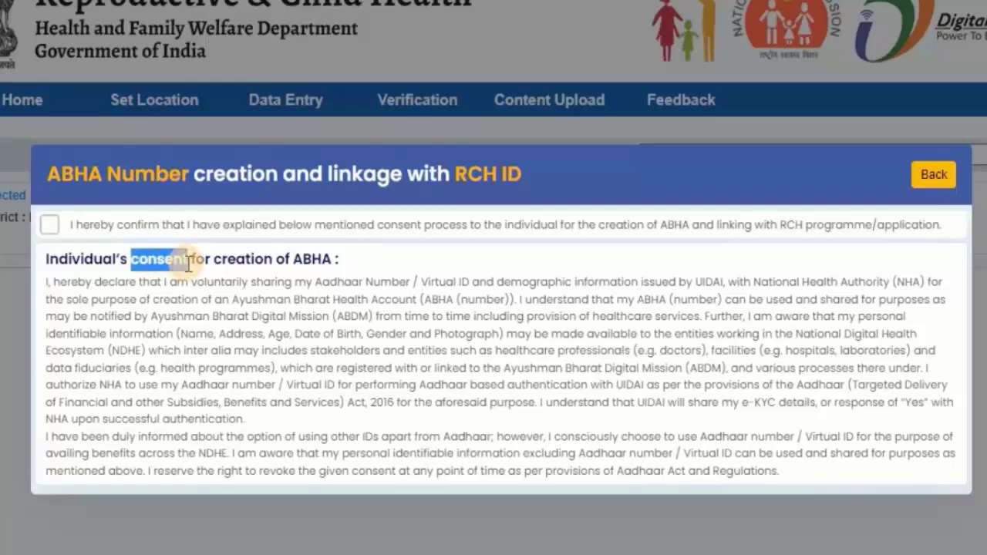
pyautogui.click(186, 263)
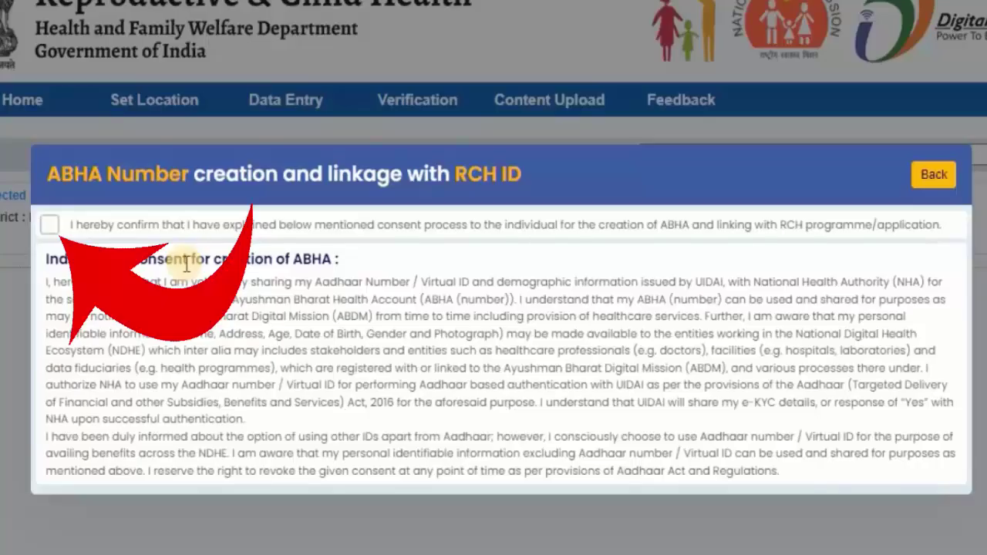
# Confirm the consent checkbox and request an OTP for the entered Aadhaar number.
pyautogui.click(52, 229)
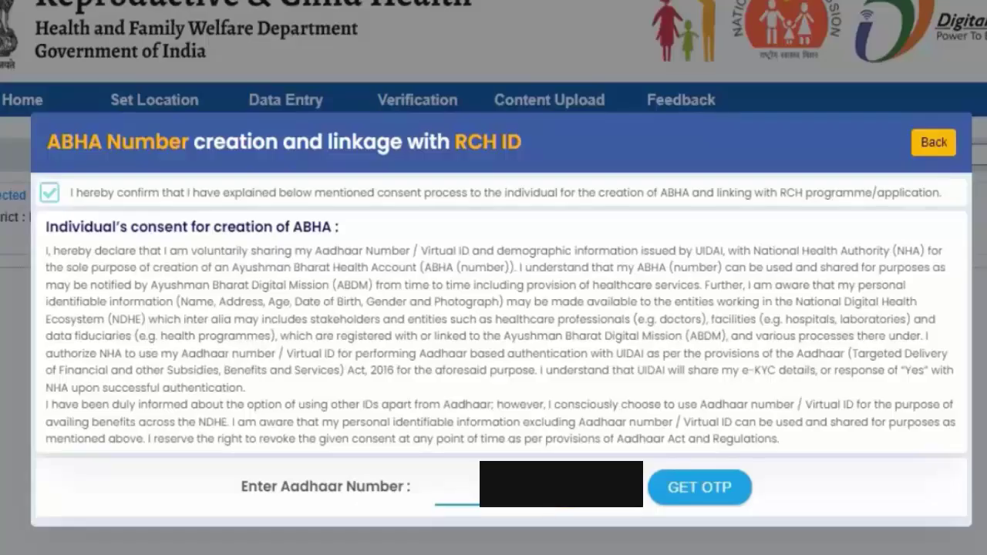
pyautogui.click(715, 492)
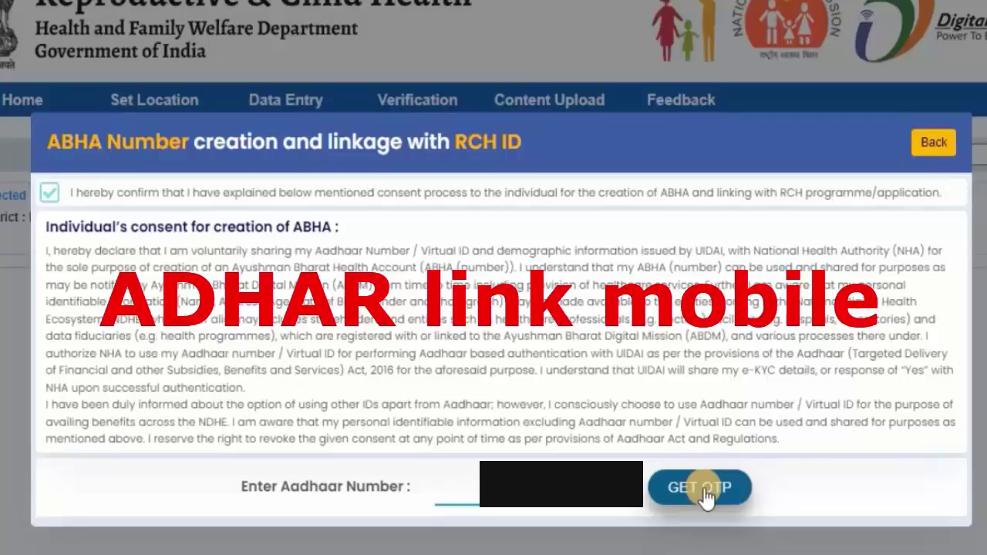
pyautogui.click(701, 487)
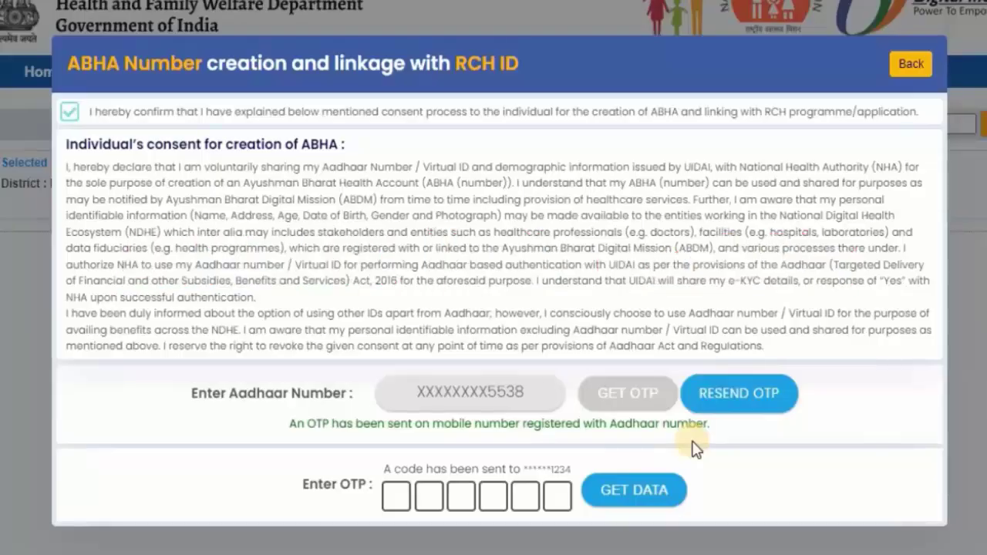
# Enter the received six-digit OTP and fetch the Aadhaar data with GET DATA.
pyautogui.click(397, 496)
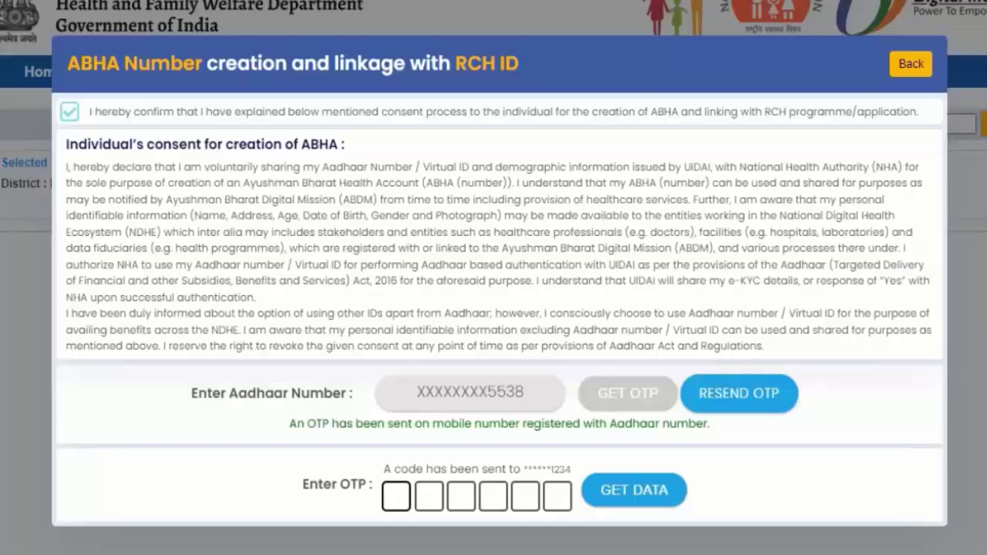
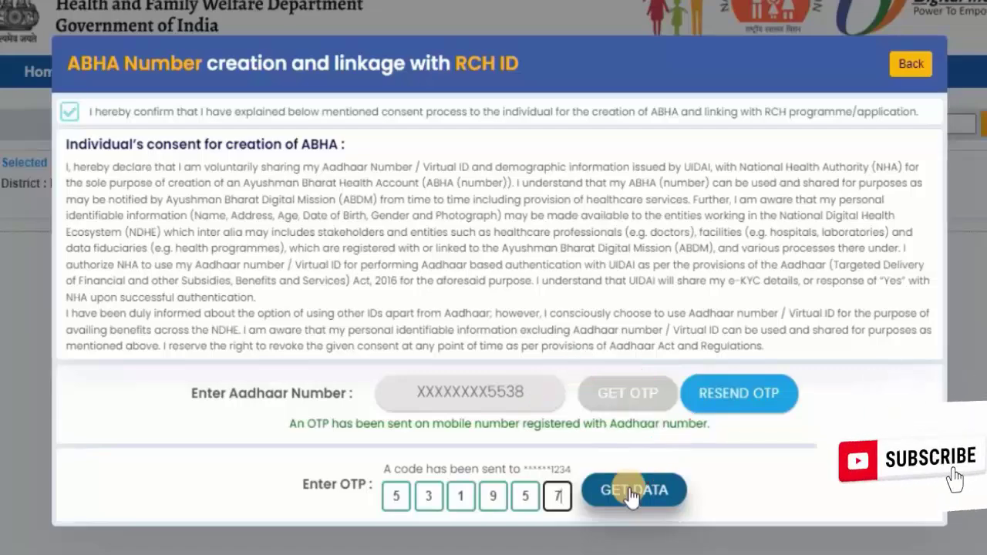
pyautogui.click(632, 494)
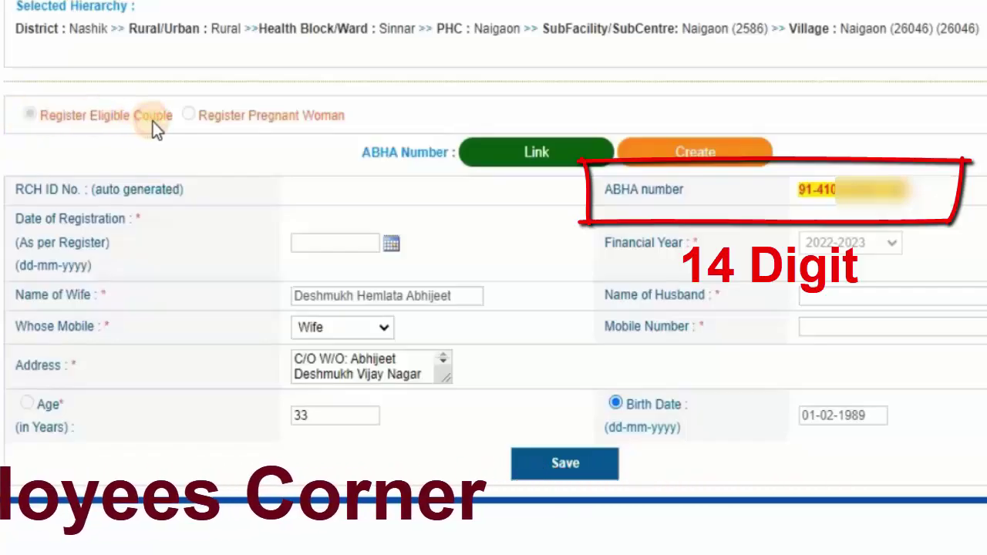
pyautogui.moveTo(50, 117); pyautogui.dragTo(167, 137)
pyautogui.click(67, 127)
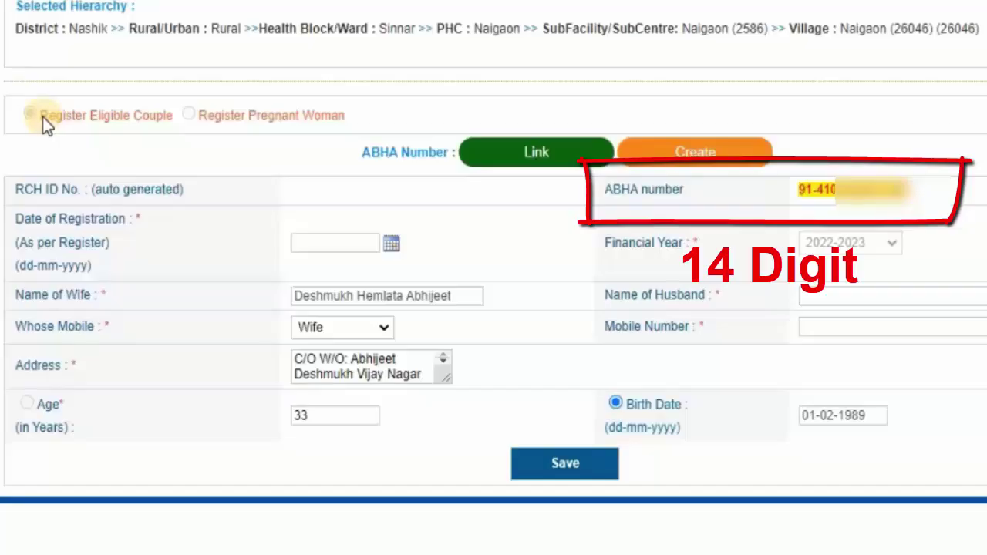
pyautogui.moveTo(43, 117); pyautogui.dragTo(172, 123)
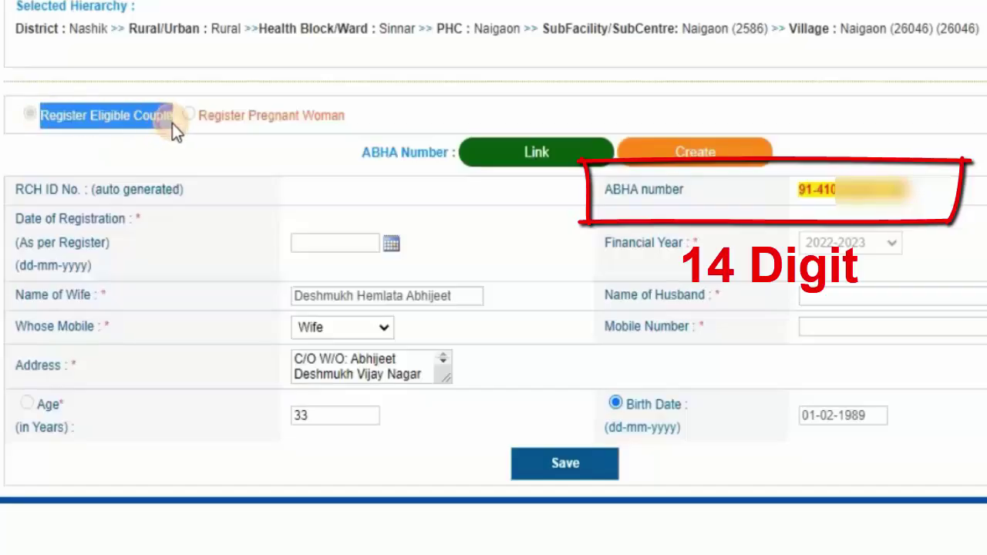
pyautogui.click(236, 124)
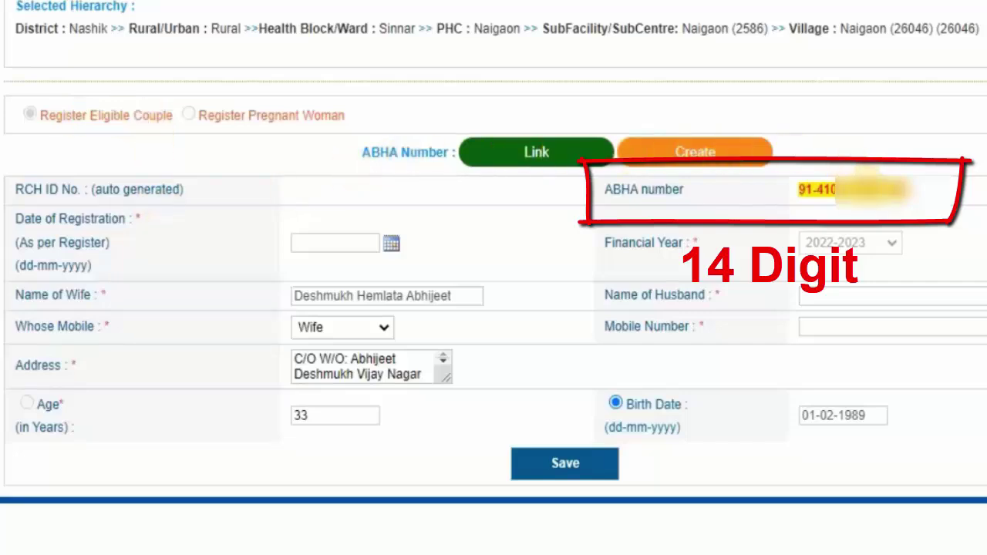
pyautogui.moveTo(603, 193); pyautogui.dragTo(909, 191)
pyautogui.click(934, 189)
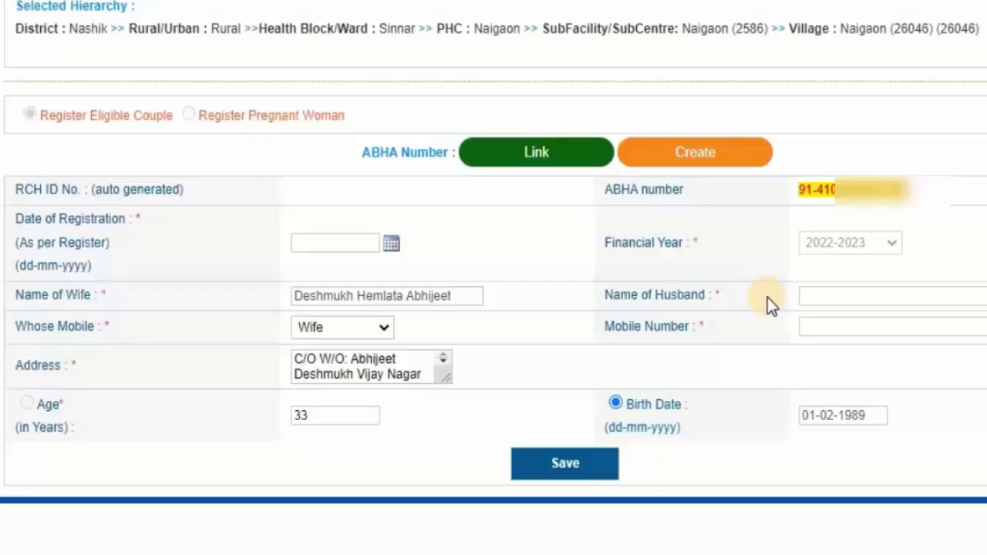
# Set the registration date to 06-08-2022 and enter the husband's name.
pyautogui.click(391, 245)
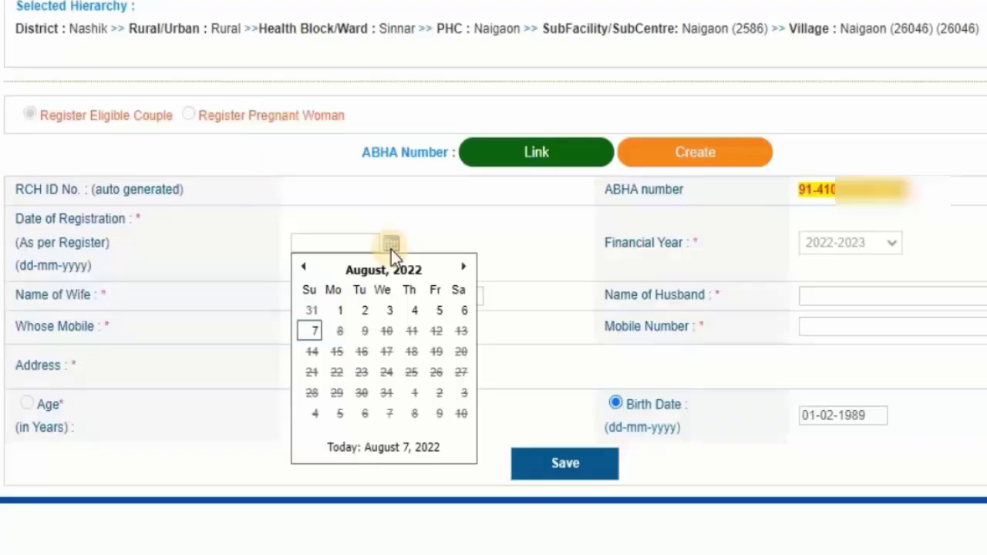
pyautogui.click(464, 311)
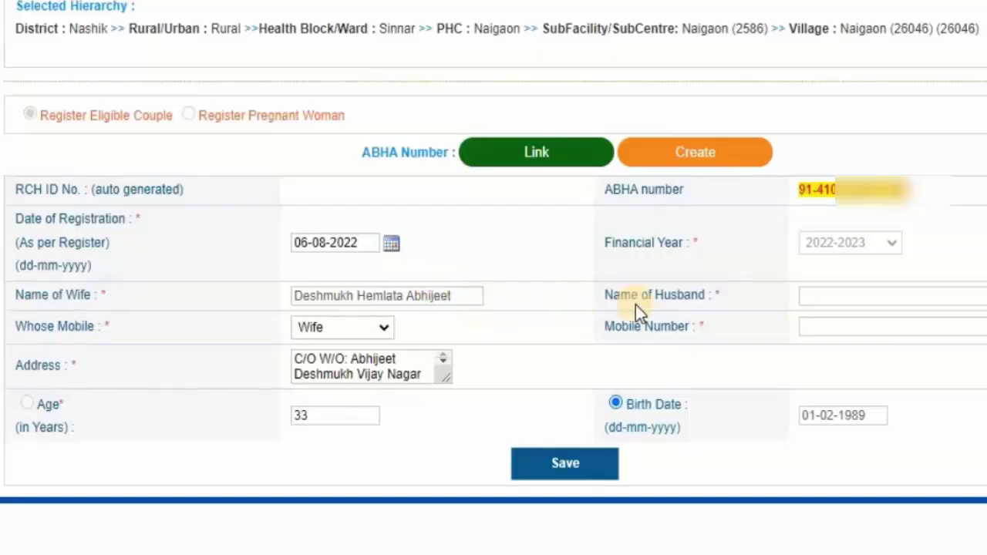
pyautogui.click(824, 300)
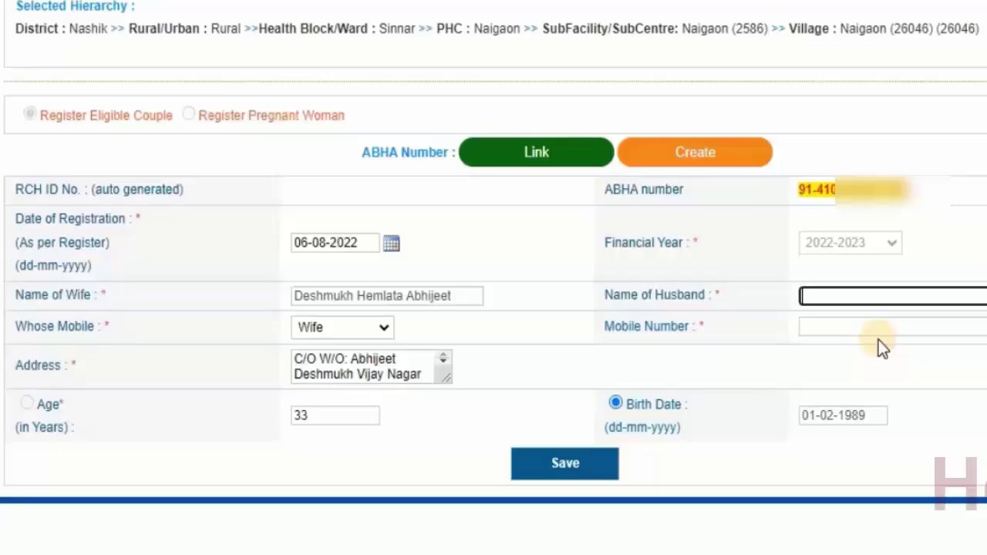
pyautogui.write('Abhijeet')
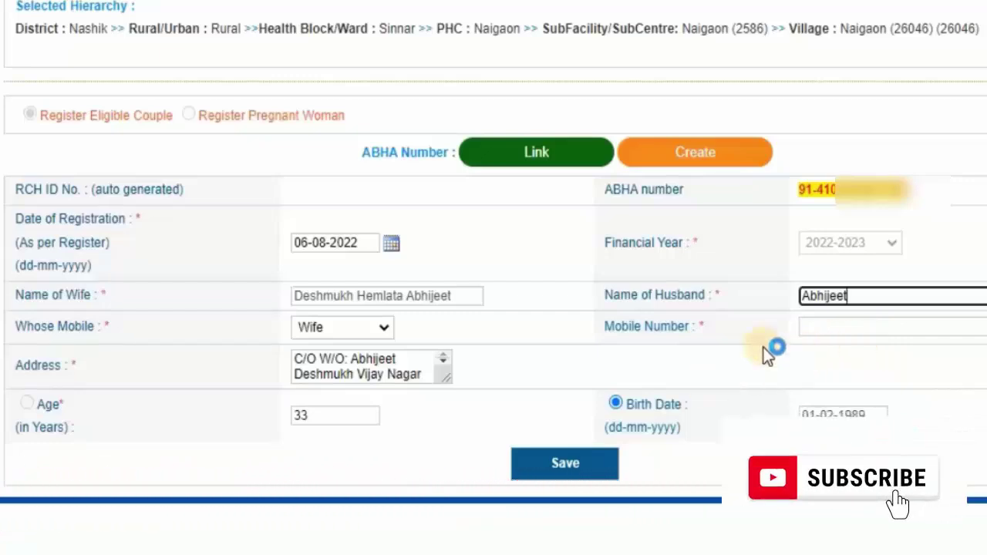
pyautogui.write('D')
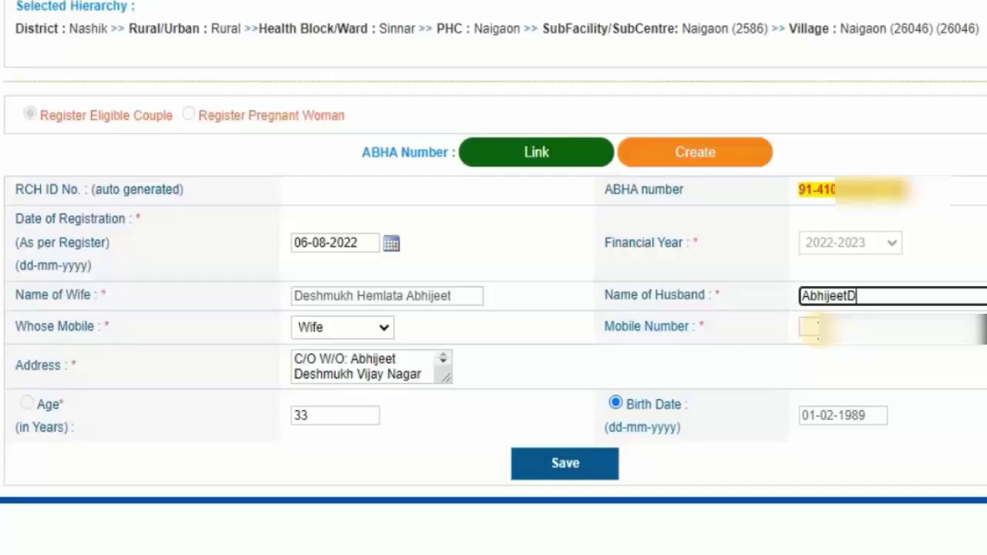
pyautogui.press('BackSpace')
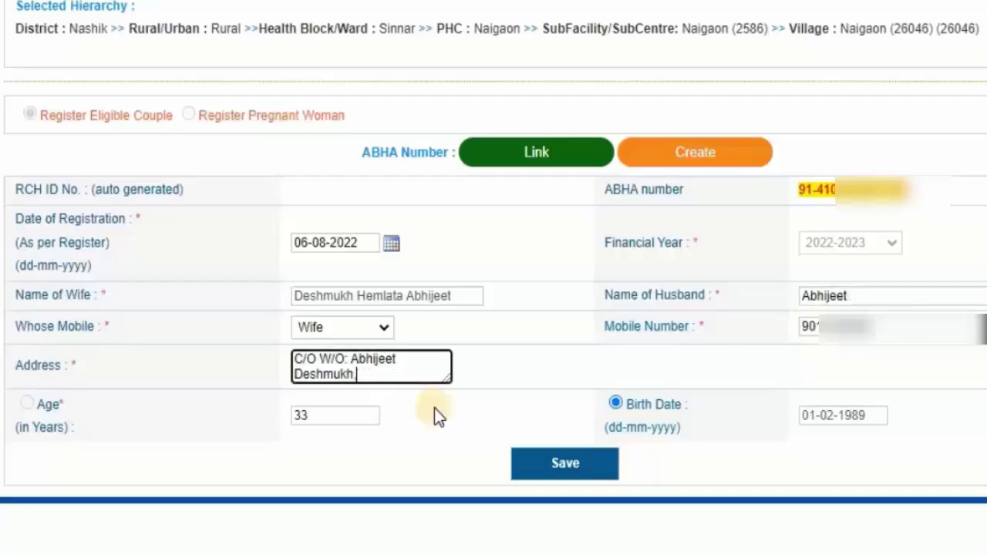
# Update the address to include PHC Naygaon and Naygaon.
pyautogui.write(',PHC Naygaon')
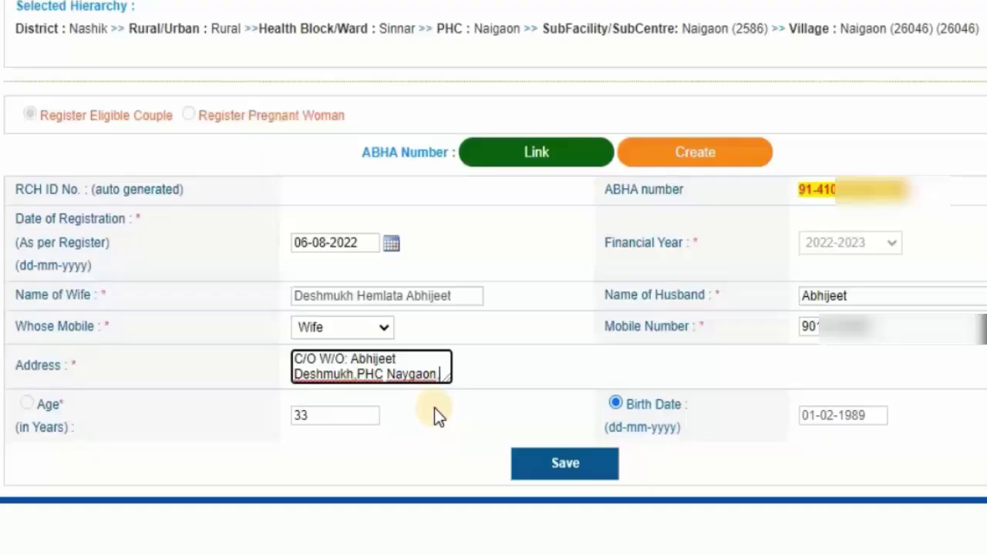
pyautogui.press('BackSpace')
pyautogui.write(',Naygaon,')
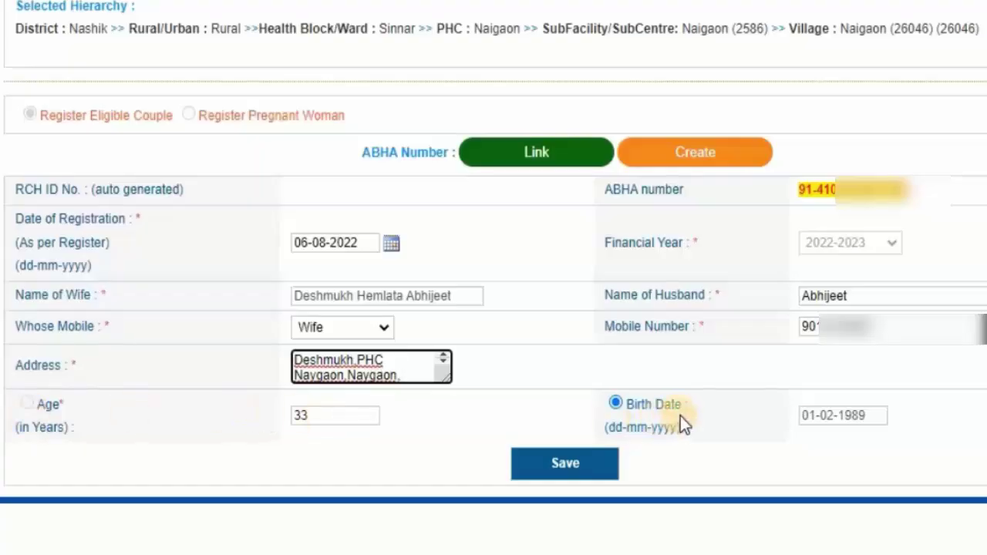
pyautogui.click(714, 414)
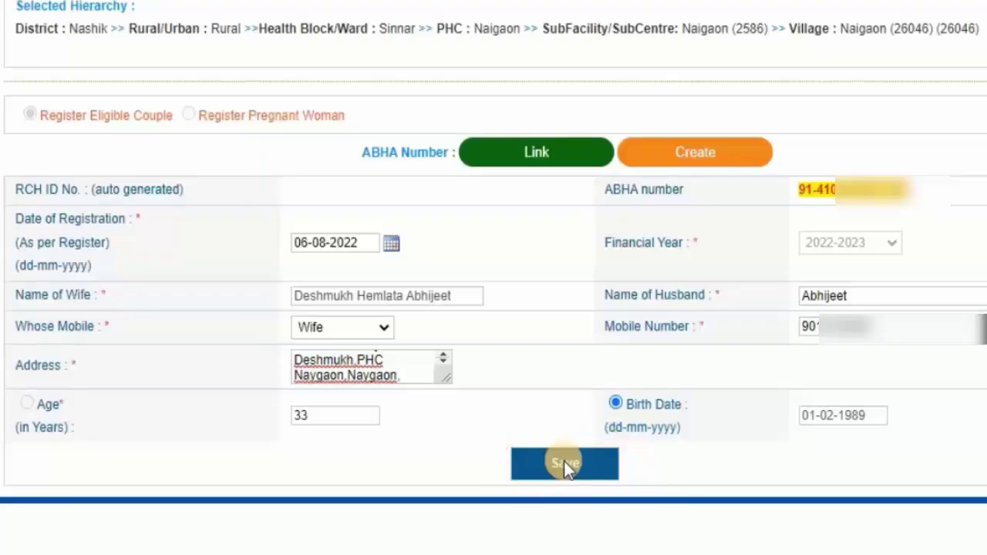
# Save the eligible couple form and acknowledge the 'RCH ID created and linked with ABHA Number' alert.
pyautogui.click(564, 461)
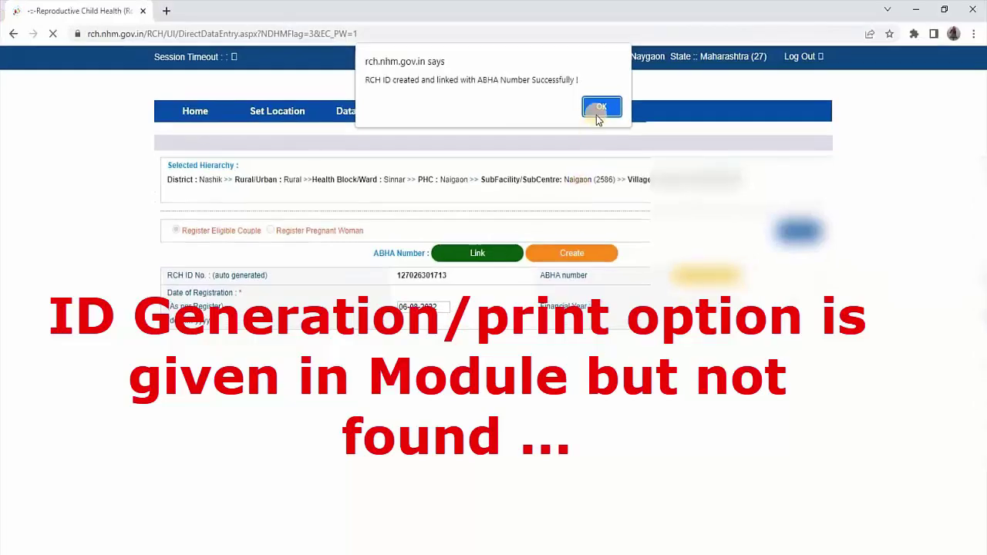
pyautogui.click(608, 111)
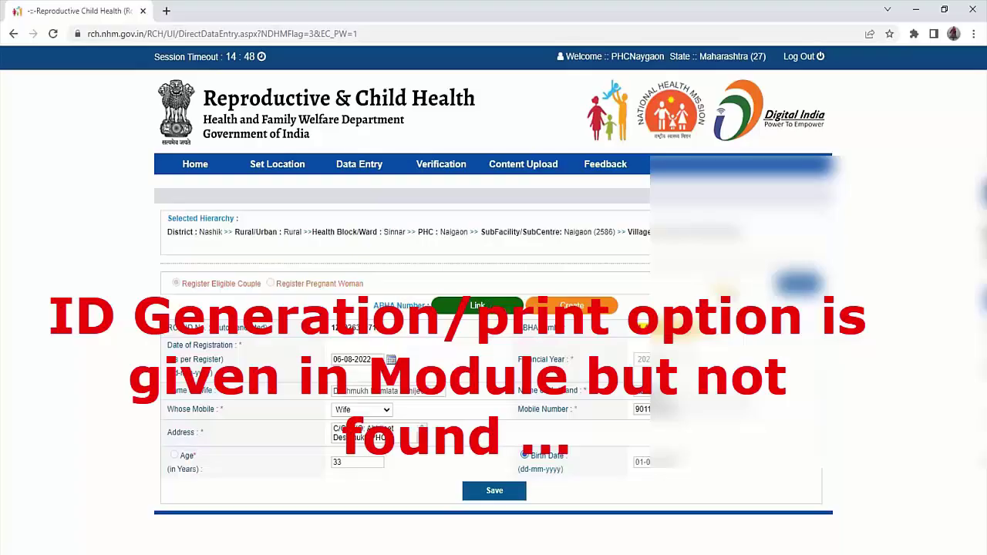
# Go to ABHA Number creation and linking, dismiss the inactive alert, and choose Register & Link ABHA.
pyautogui.click(800, 284)
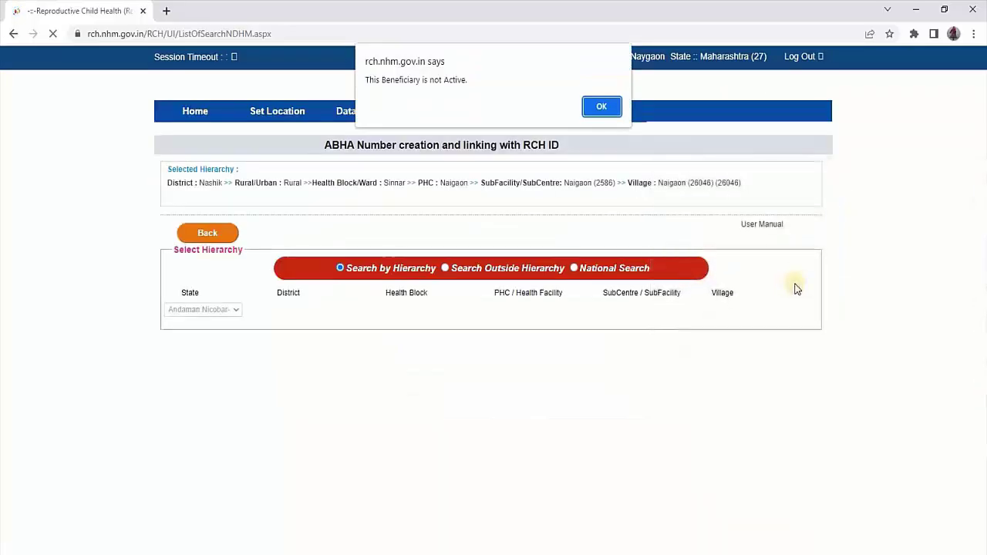
pyautogui.click(603, 106)
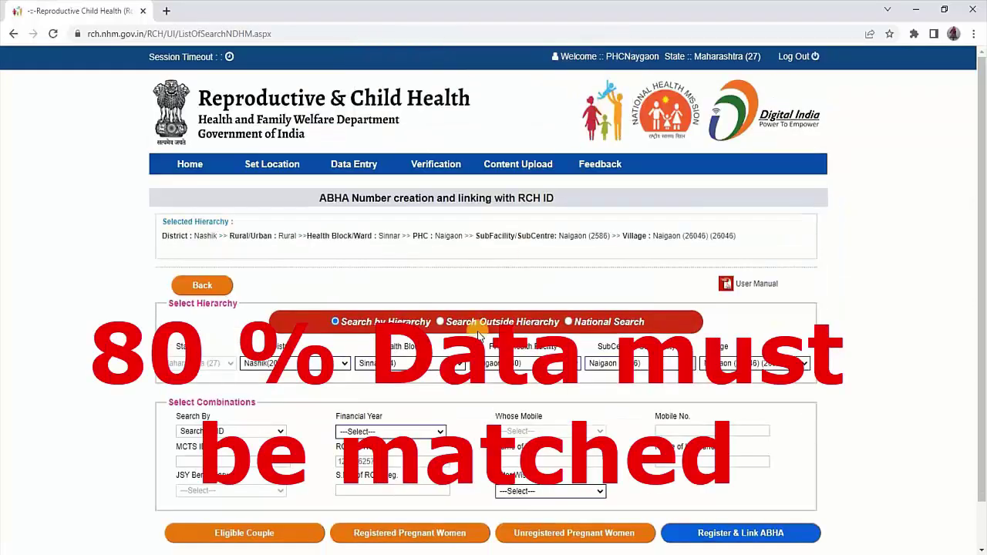
pyautogui.scroll(-1, 739, 491)
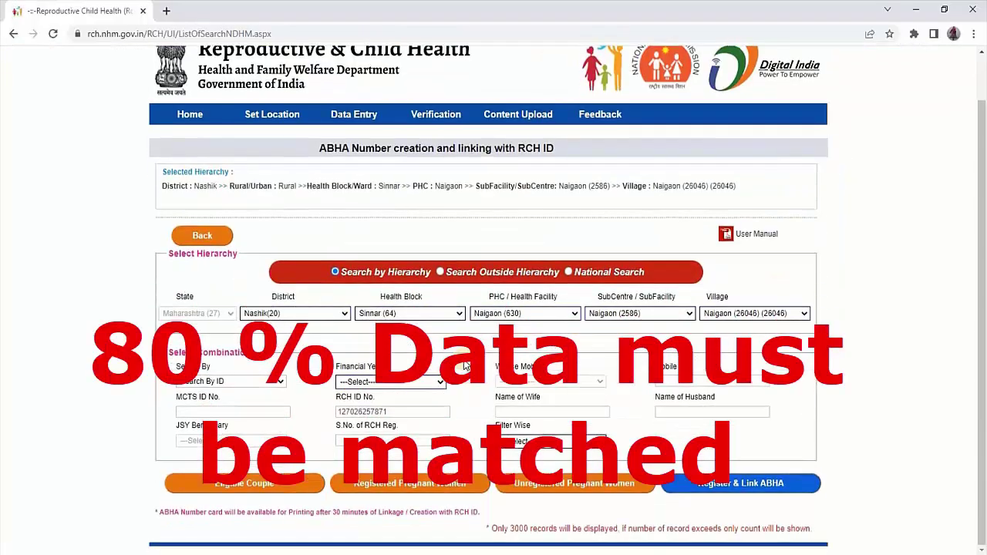
pyautogui.click(741, 488)
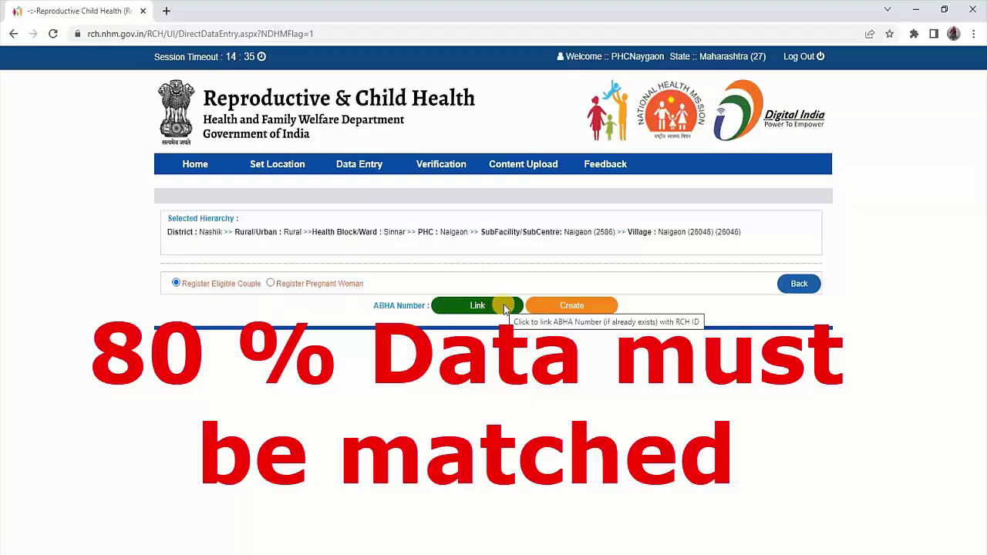
# Bring up the ABHA Number linkage consent form for linking an existing ABHA number.
pyautogui.click(506, 309)
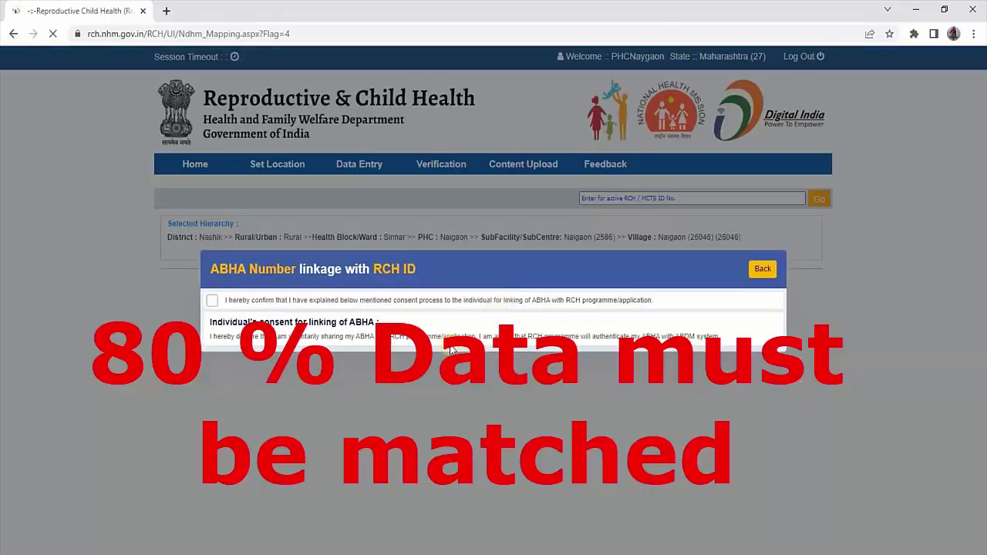
pyautogui.moveTo(263, 317); pyautogui.dragTo(298, 317)
pyautogui.click(303, 317)
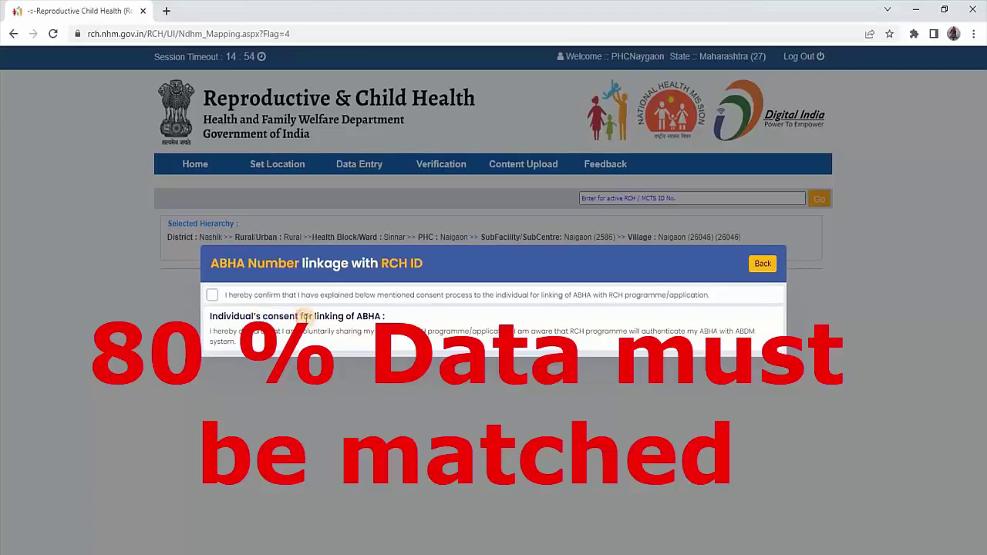
# Give consent for ABHA linking, attempt GET OTP, then go Back out of the linkage dialog.
pyautogui.click(213, 296)
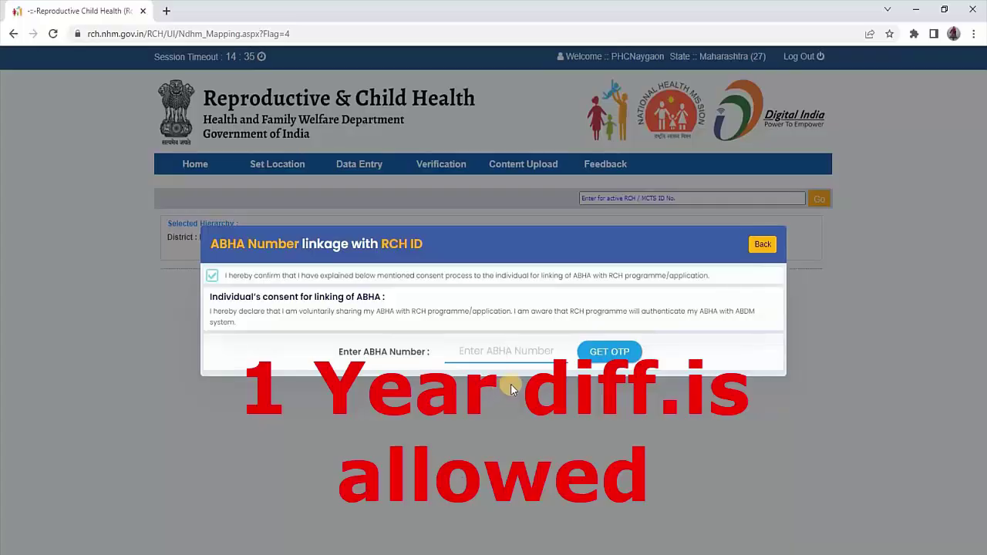
pyautogui.click(608, 354)
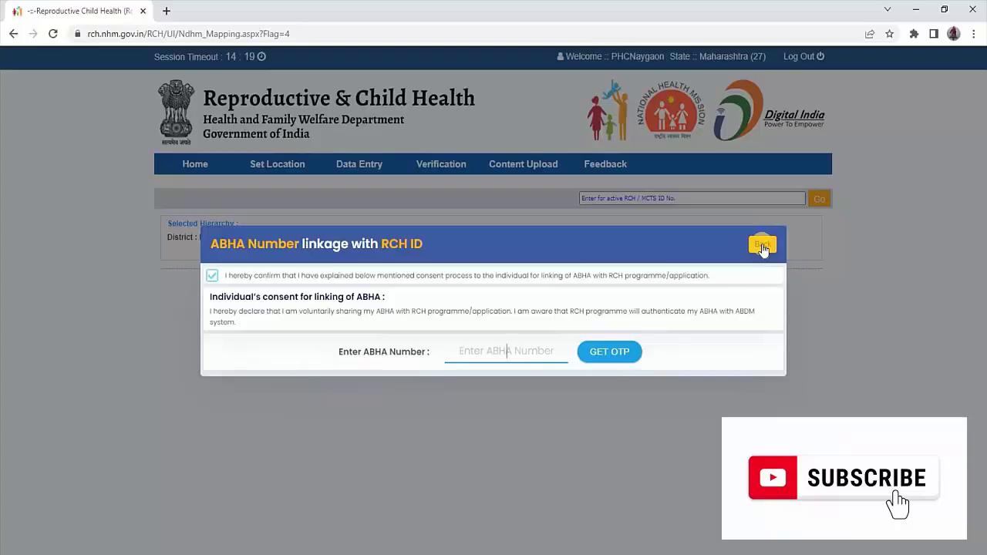
pyautogui.click(762, 245)
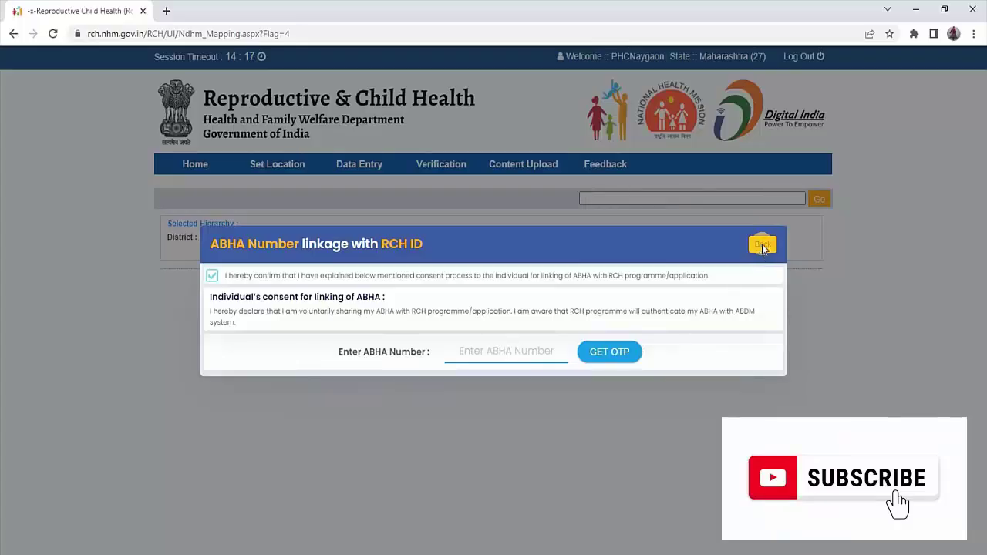